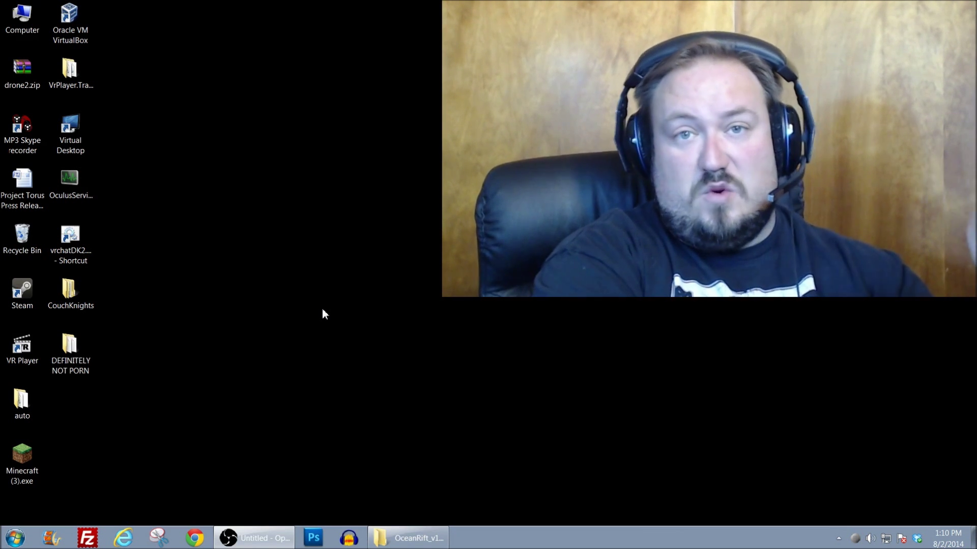
Step: Open the Oculus Configuration Utility from the Oculus tray icon and move its window to the left
{"action": "left_click", "coordinate": [838, 542]}
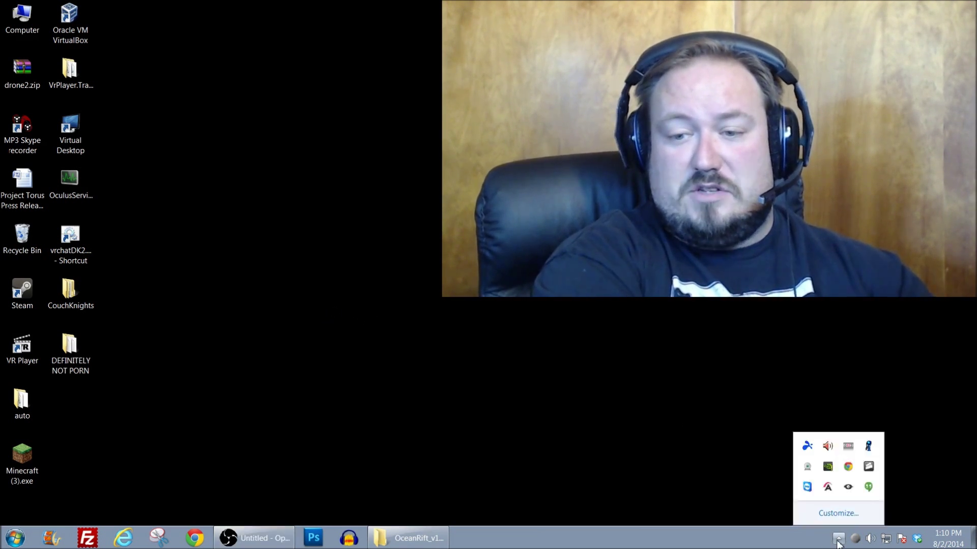
{"action": "right_click", "coordinate": [848, 488]}
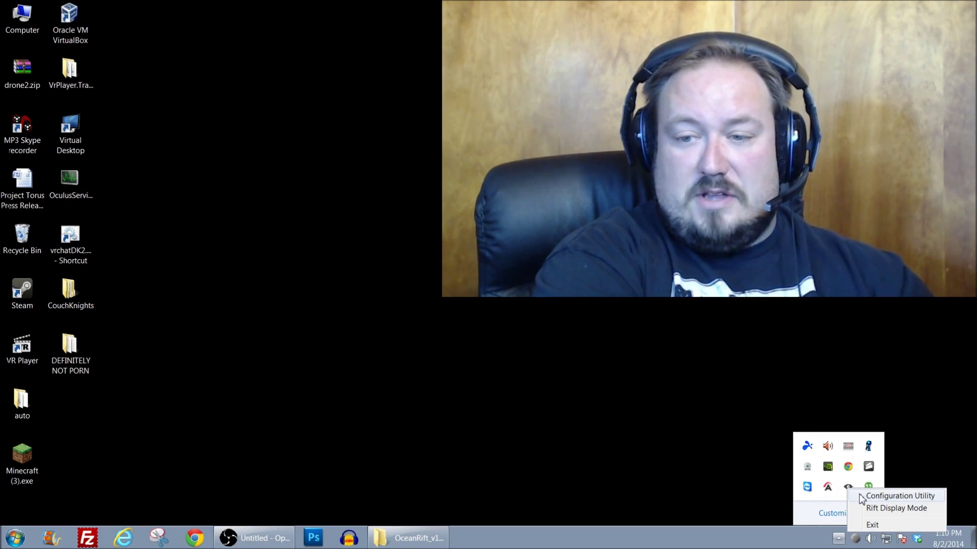
{"action": "left_click", "coordinate": [860, 500]}
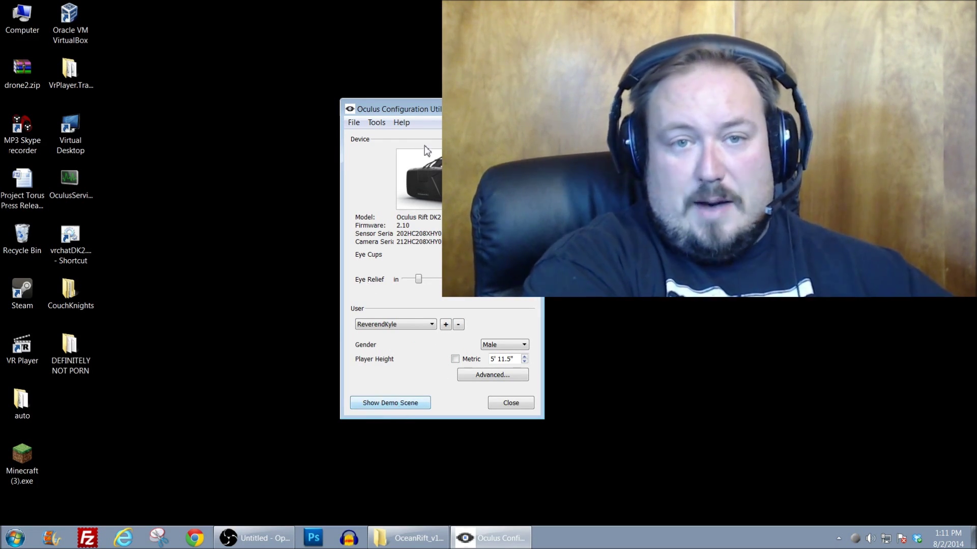
{"action": "left_click_drag", "start_coordinate": [429, 109], "coordinate": [271, 89]}
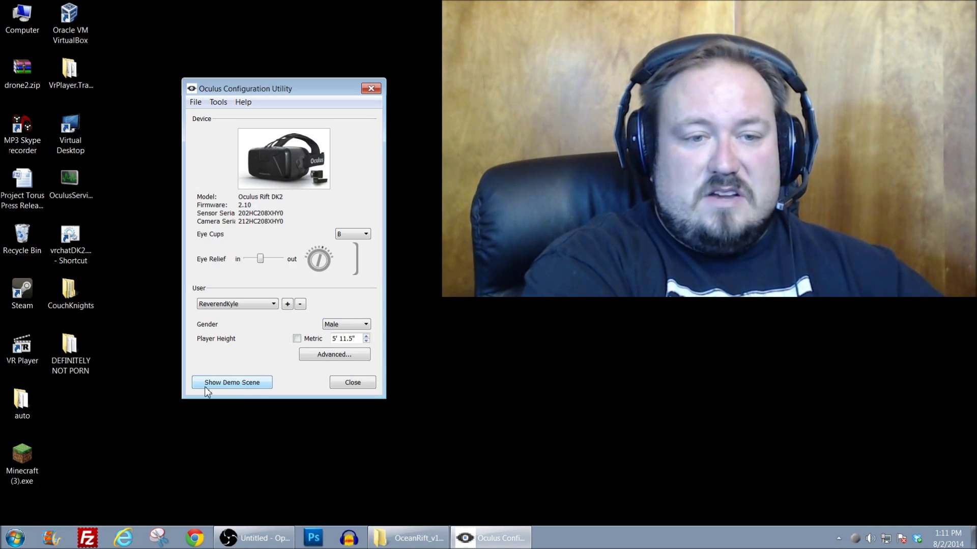
{"action": "left_click", "coordinate": [236, 382]}
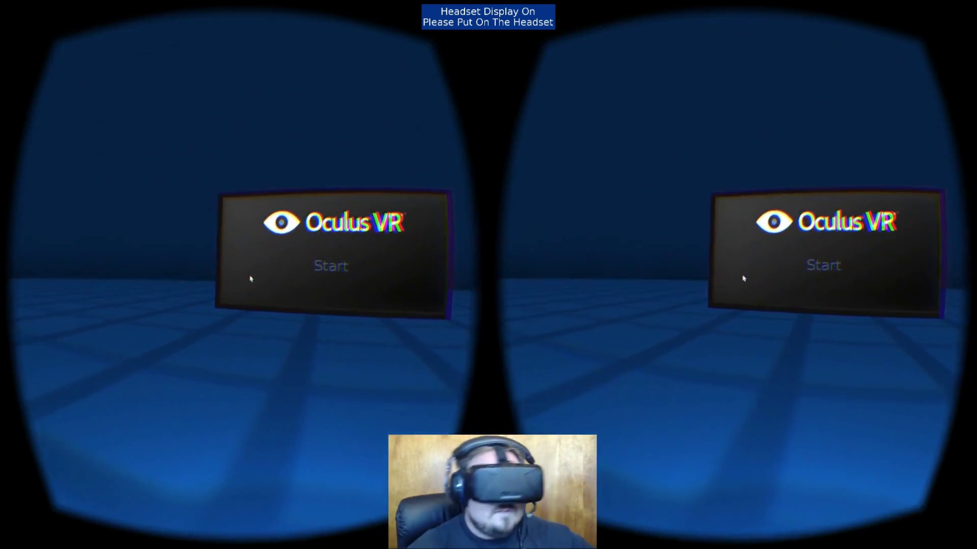
{"action": "left_click", "coordinate": [211, 293]}
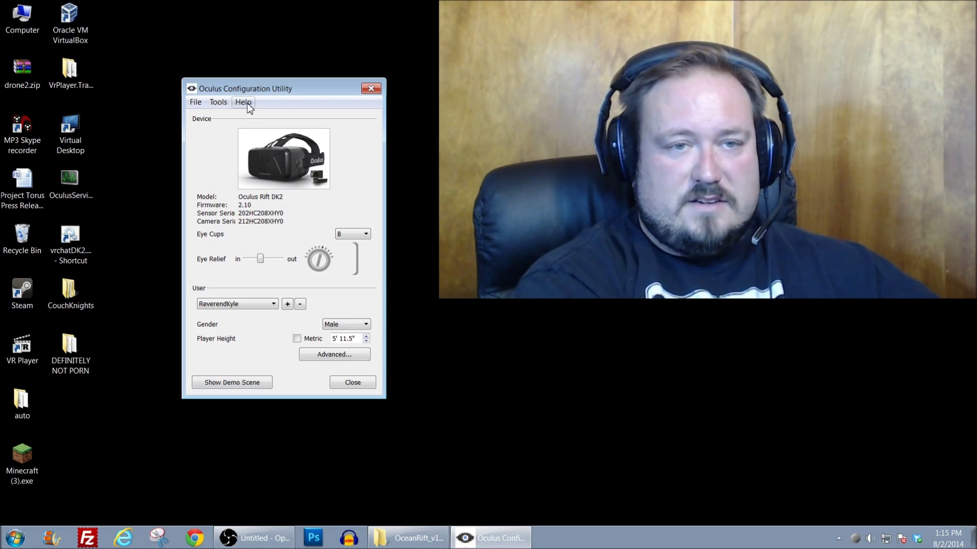
Step: Confirm the Rift Display Mode under Tools extends the desktop, then close that dialog and the utility
{"action": "left_click", "coordinate": [218, 103]}
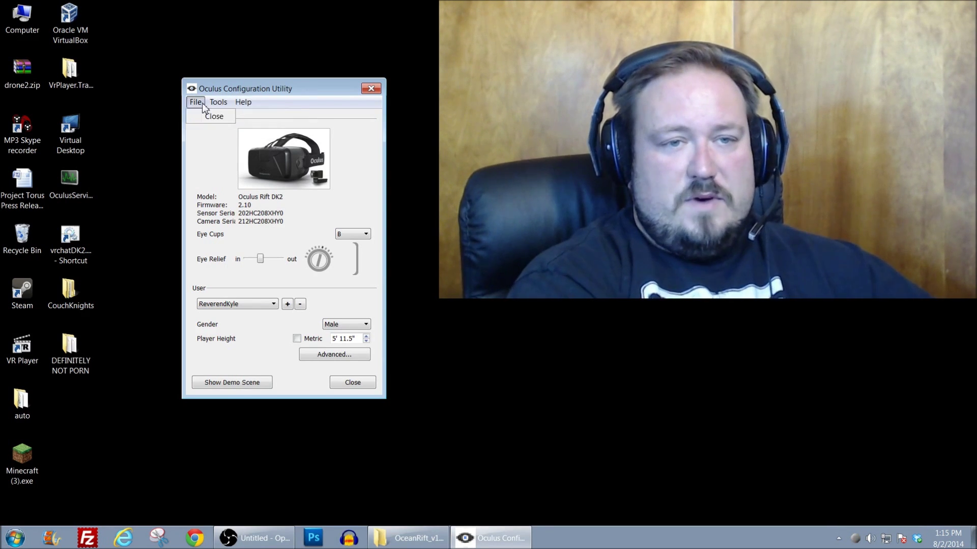
{"action": "left_click", "coordinate": [228, 118]}
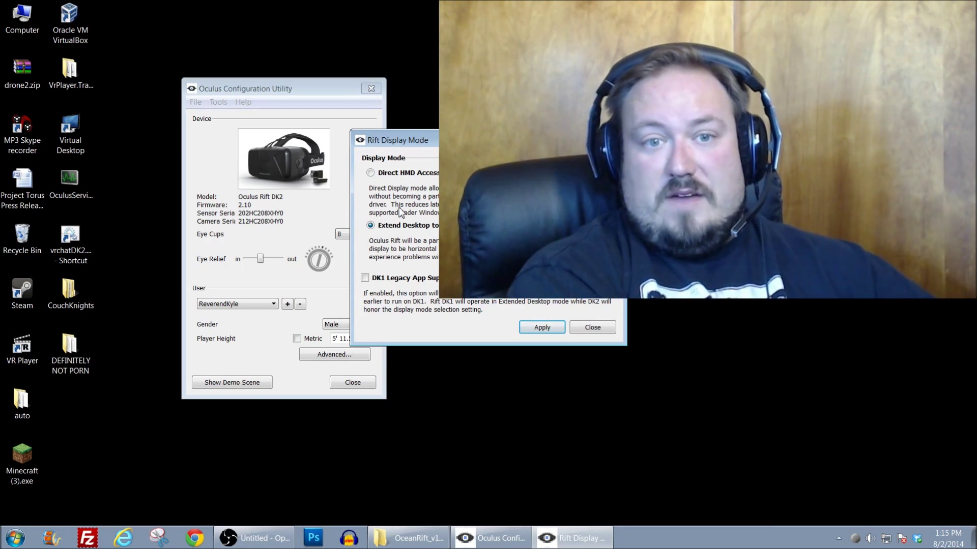
{"action": "left_click", "coordinate": [593, 334]}
{"action": "left_click", "coordinate": [353, 383]}
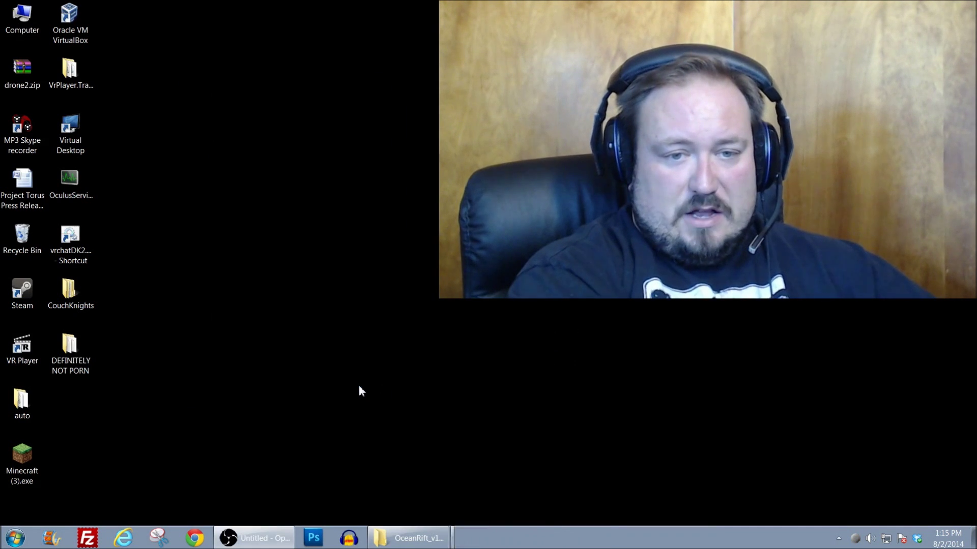
Step: Launch Ocean Rift from its folder and pass the health and safety warning into the underwater scene
{"action": "left_click", "coordinate": [412, 542]}
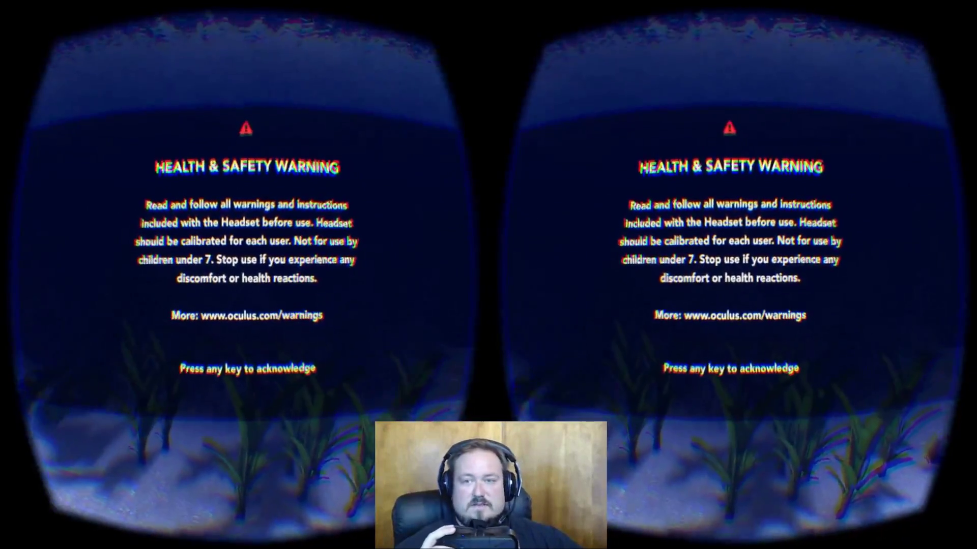
{"action": "key", "text": "space"}
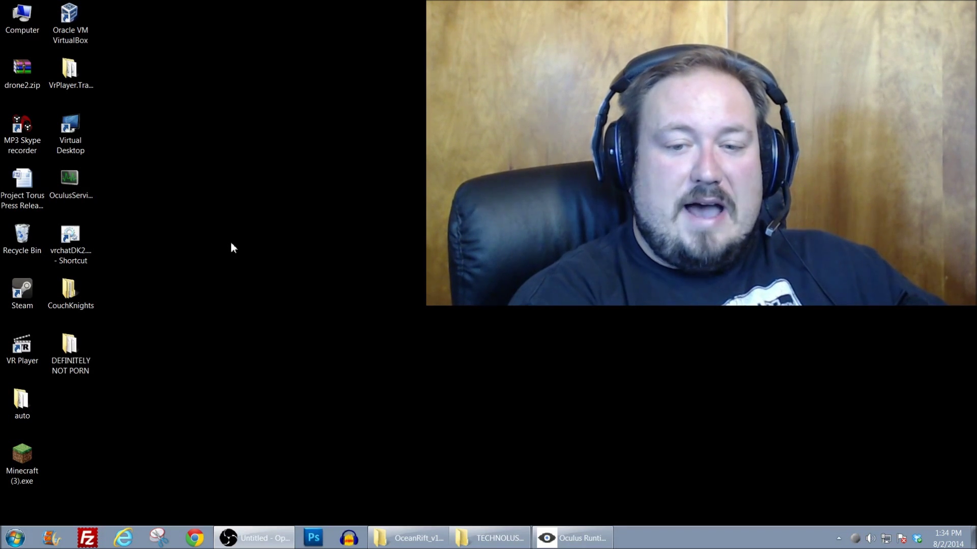
{"action": "left_click", "coordinate": [590, 531]}
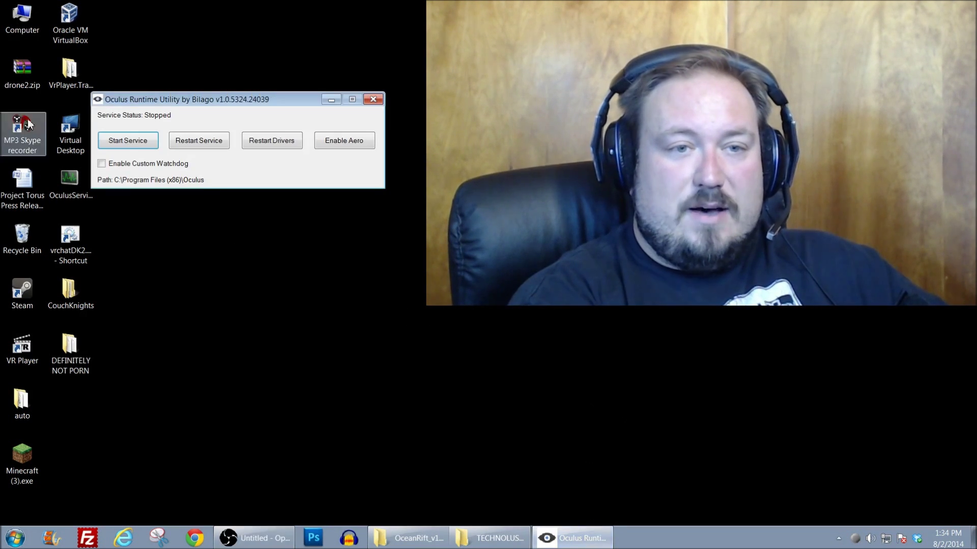
Step: Move the Runtime Utility down-right, select OculusServiceManager.exe, and show the hidden tray icons without the Oculus icon
{"action": "left_click_drag", "start_coordinate": [206, 101], "coordinate": [322, 109]}
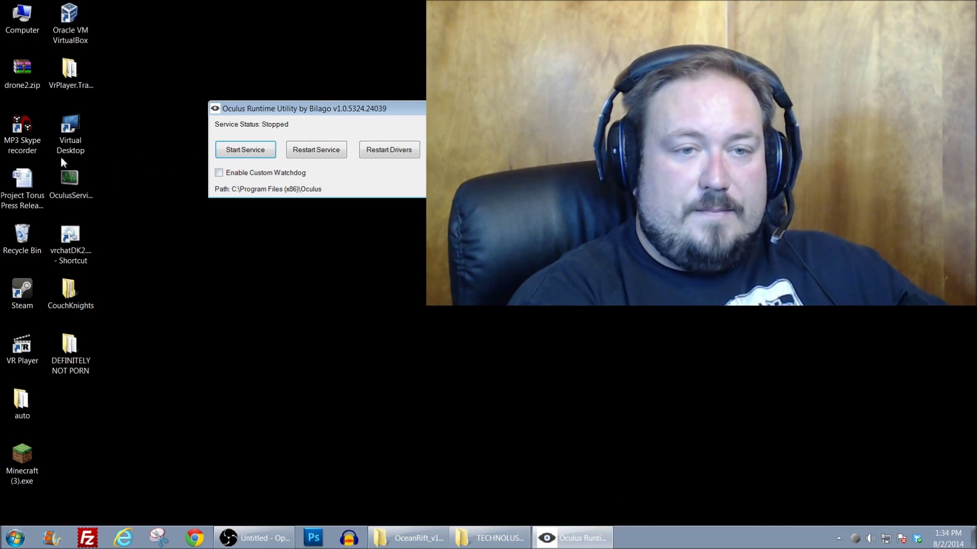
{"action": "left_click", "coordinate": [70, 179]}
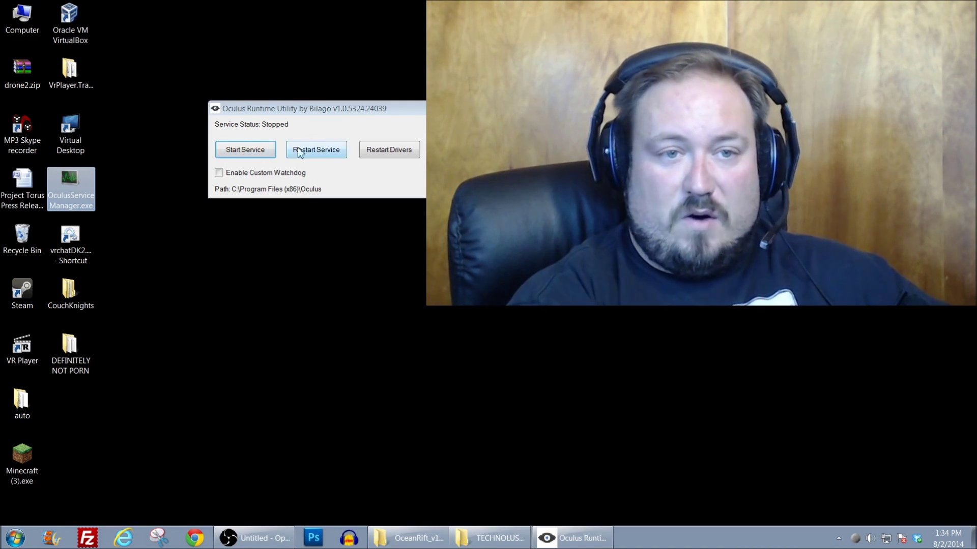
{"action": "left_click", "coordinate": [838, 538]}
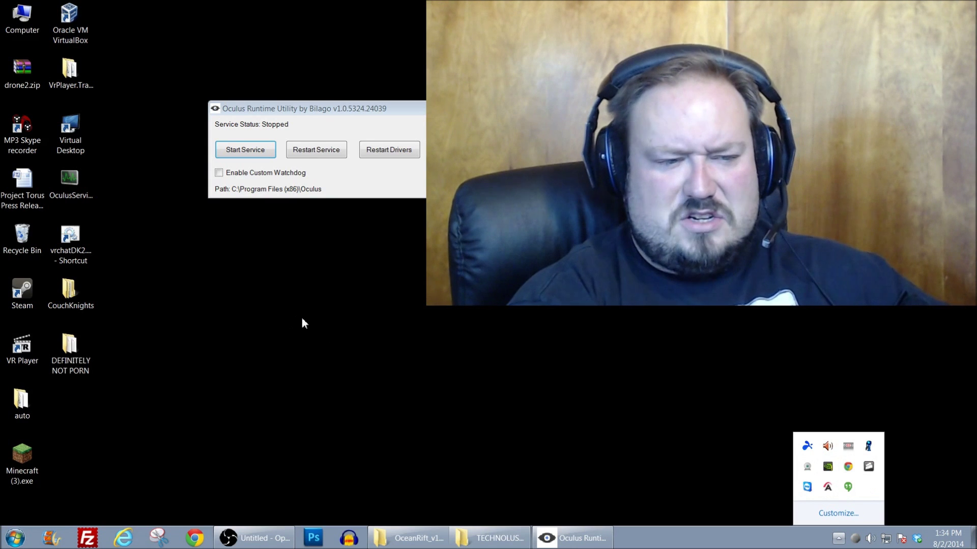
Step: Launch OculusConfigTool from the Start menu, confirm No Device Attached, close it, and minimize the Runtime Utility
{"action": "key", "text": "super"}
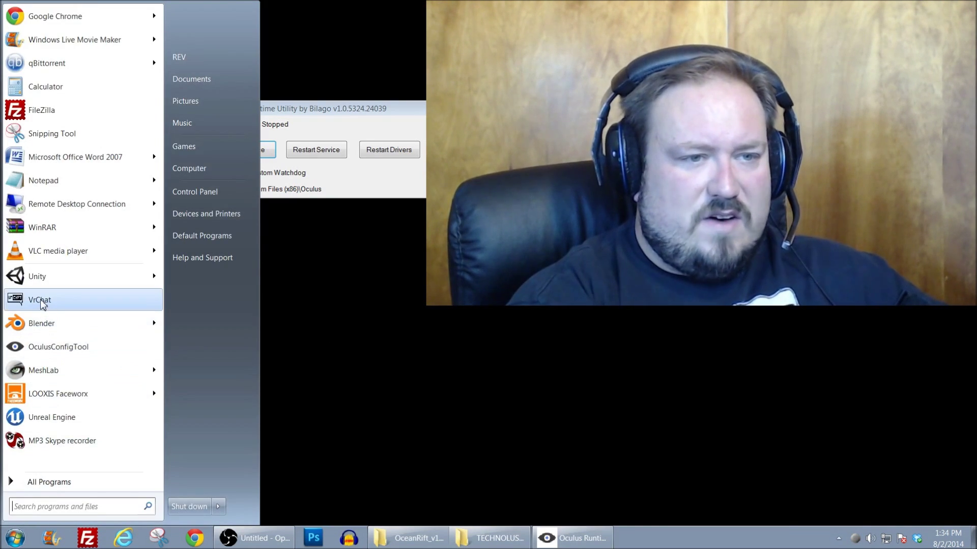
{"action": "left_click", "coordinate": [50, 348]}
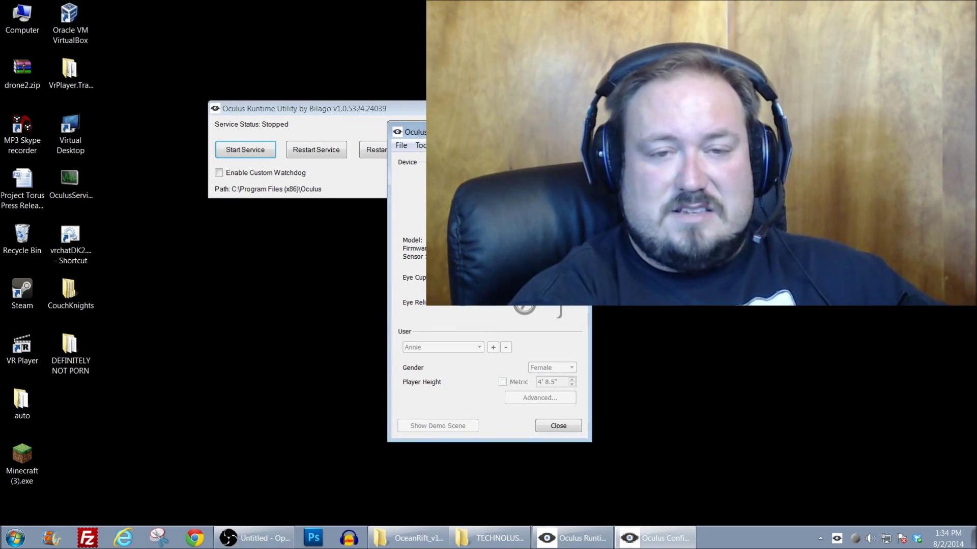
{"action": "left_click_drag", "start_coordinate": [547, 136], "coordinate": [340, 141]}
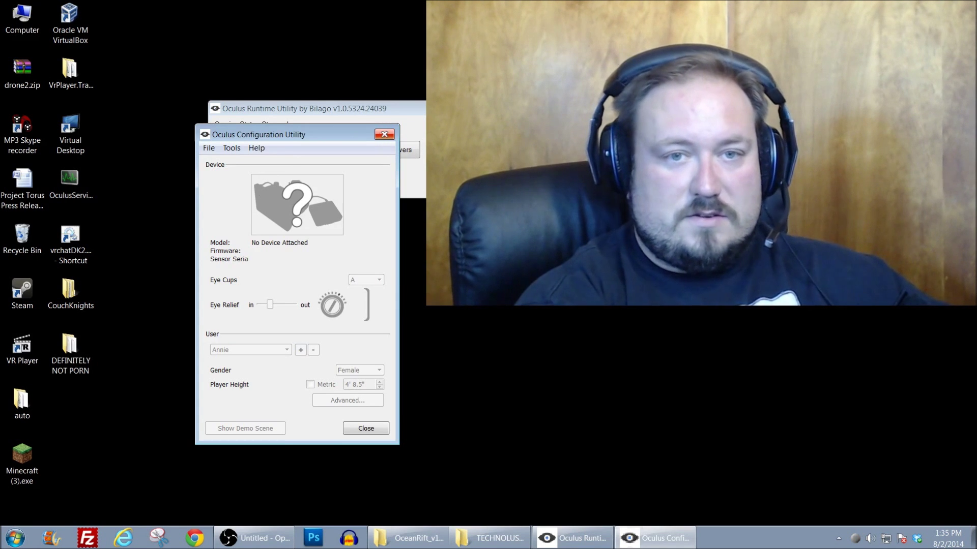
{"action": "left_click", "coordinate": [383, 135]}
{"action": "left_click", "coordinate": [572, 538]}
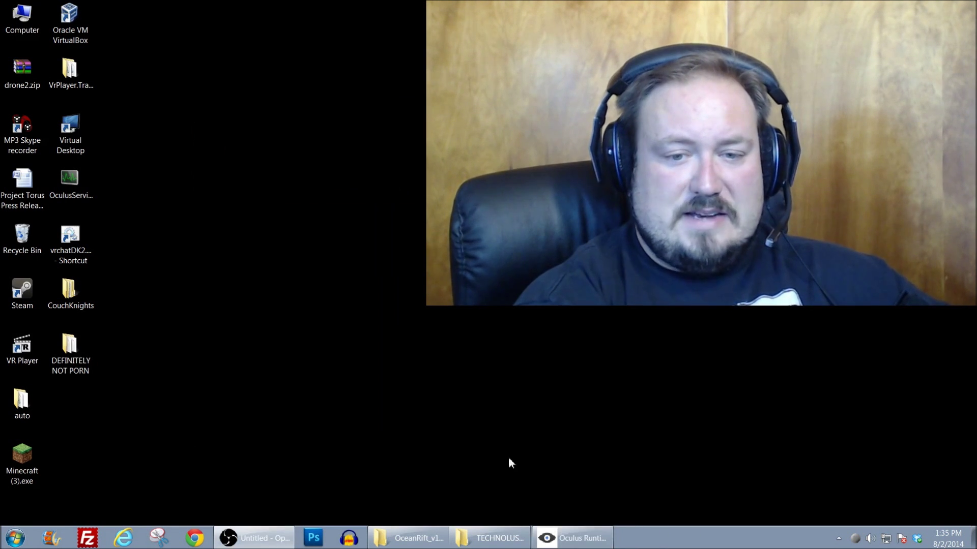
Step: In the TECHNOLUST_DK2BETA_WIN64 folder, open technolust.bat for editing in Notepad
{"action": "left_click", "coordinate": [500, 531]}
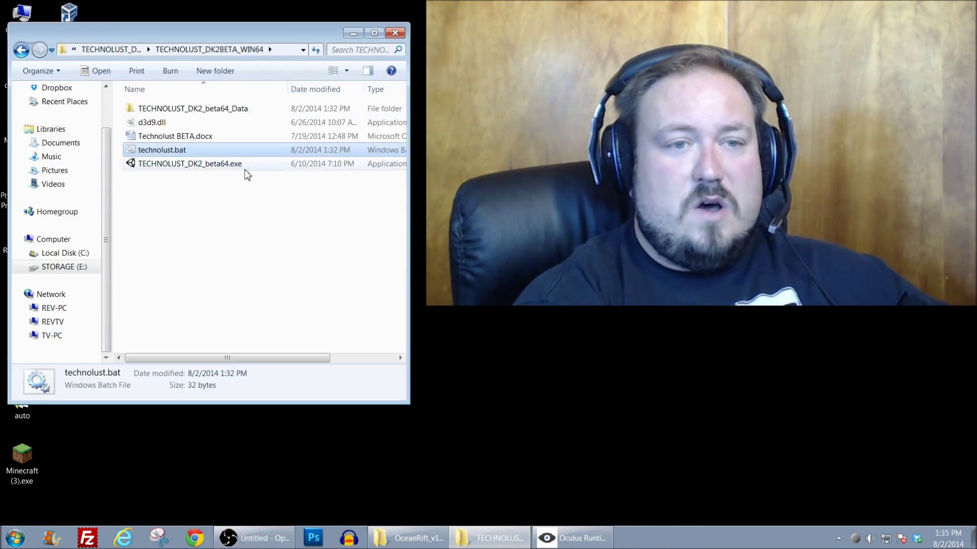
{"action": "left_click", "coordinate": [185, 164]}
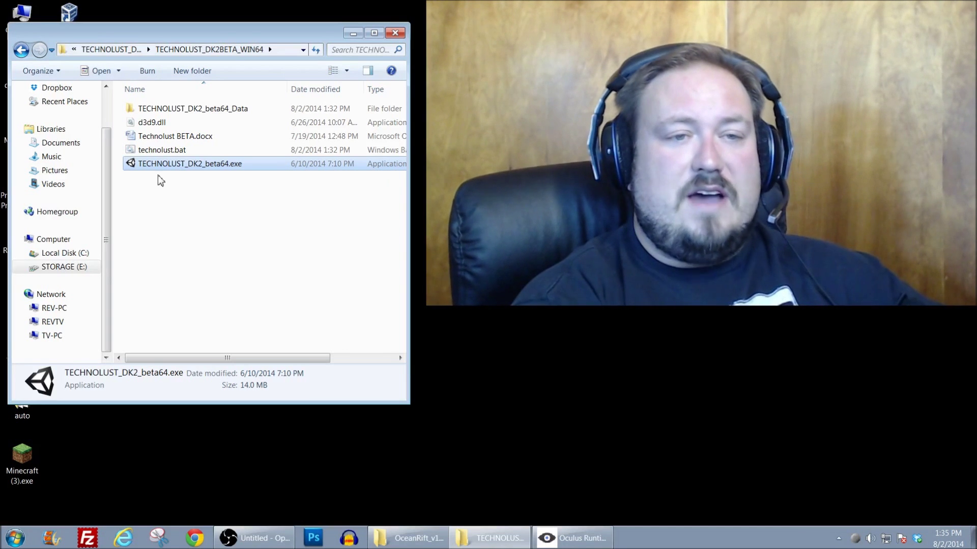
{"action": "left_click", "coordinate": [163, 154]}
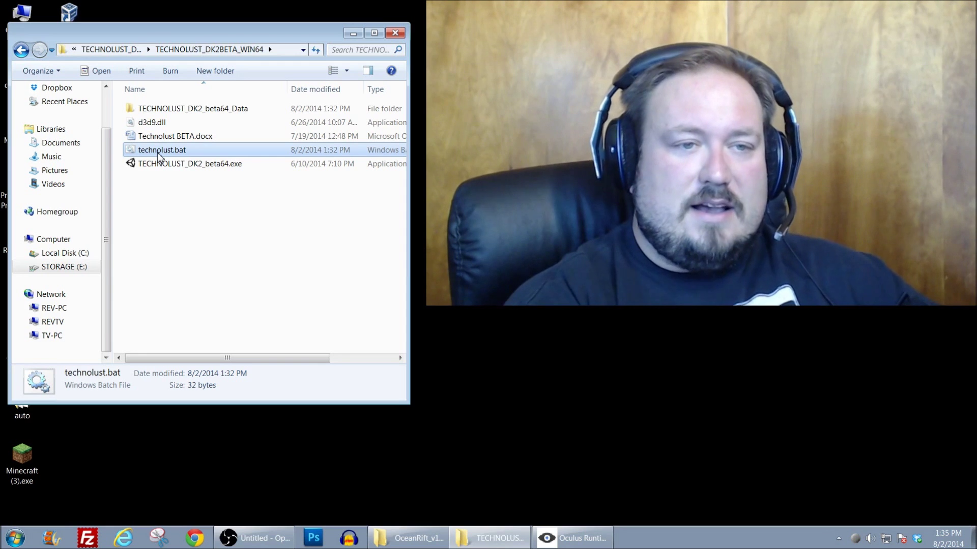
{"action": "right_click", "coordinate": [158, 153]}
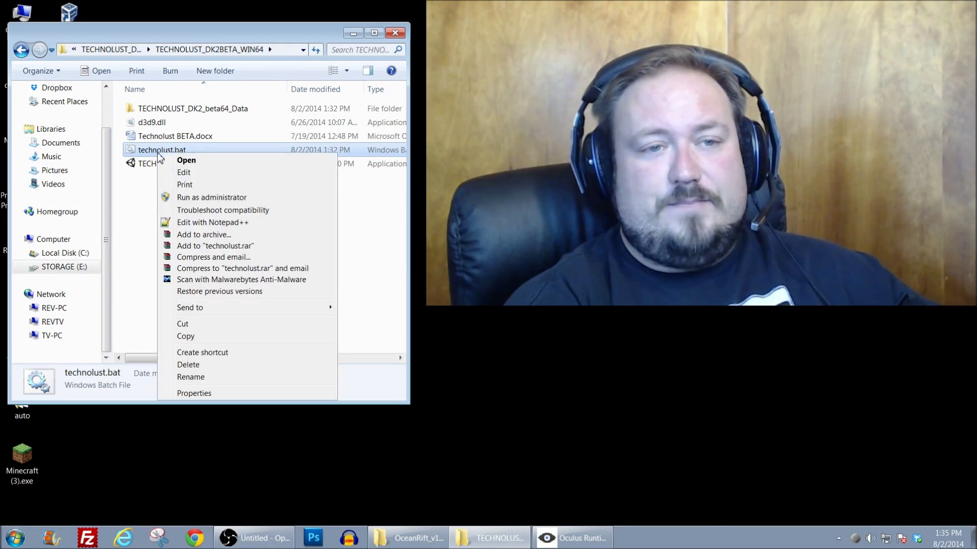
{"action": "left_click", "coordinate": [183, 173]}
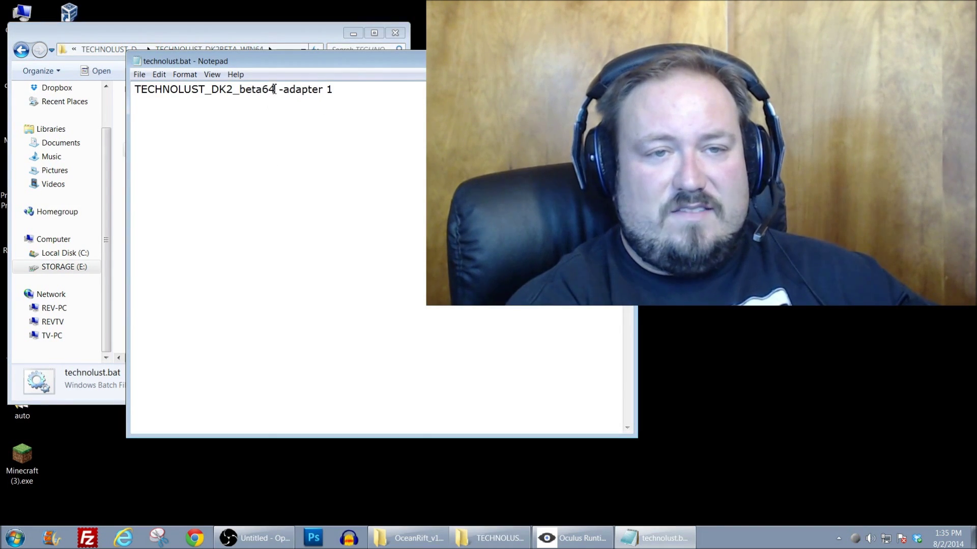
Step: Select the executable name and the -adapter 1 flag in the 'TECHNOLUST_DK2_beta64 -adapter 1' line
{"action": "left_click_drag", "start_coordinate": [279, 95], "coordinate": [346, 96]}
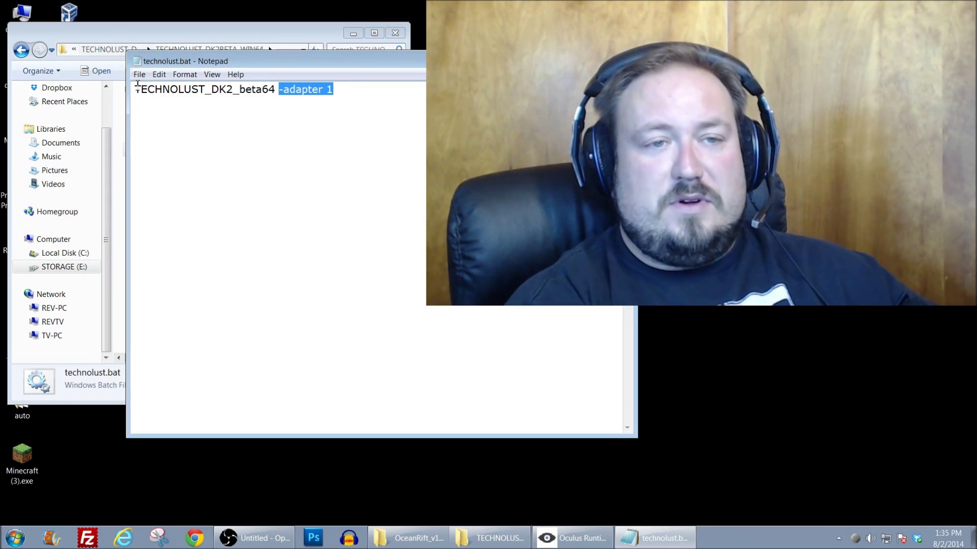
{"action": "left_click_drag", "start_coordinate": [269, 90], "coordinate": [135, 90]}
{"action": "left_click_drag", "start_coordinate": [278, 95], "coordinate": [357, 94]}
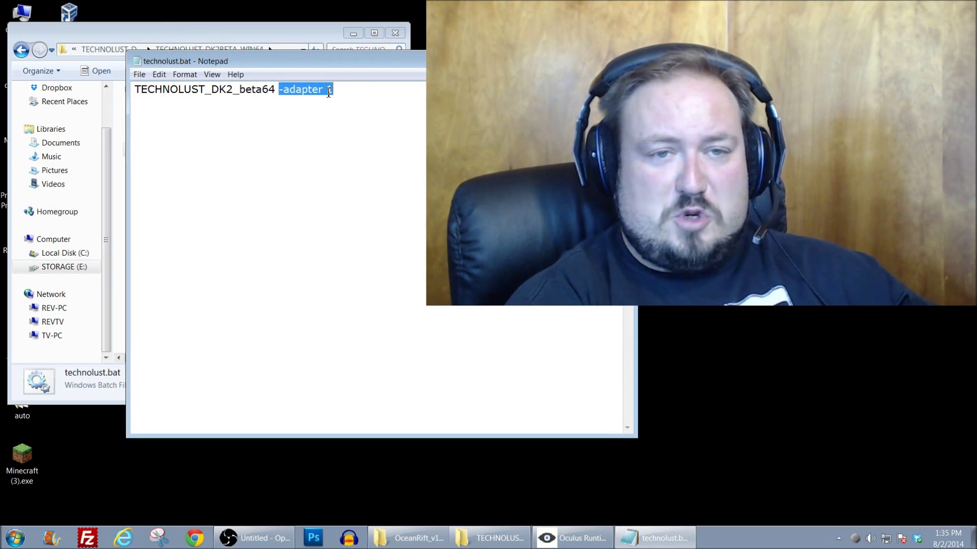
{"action": "left_click", "coordinate": [357, 110]}
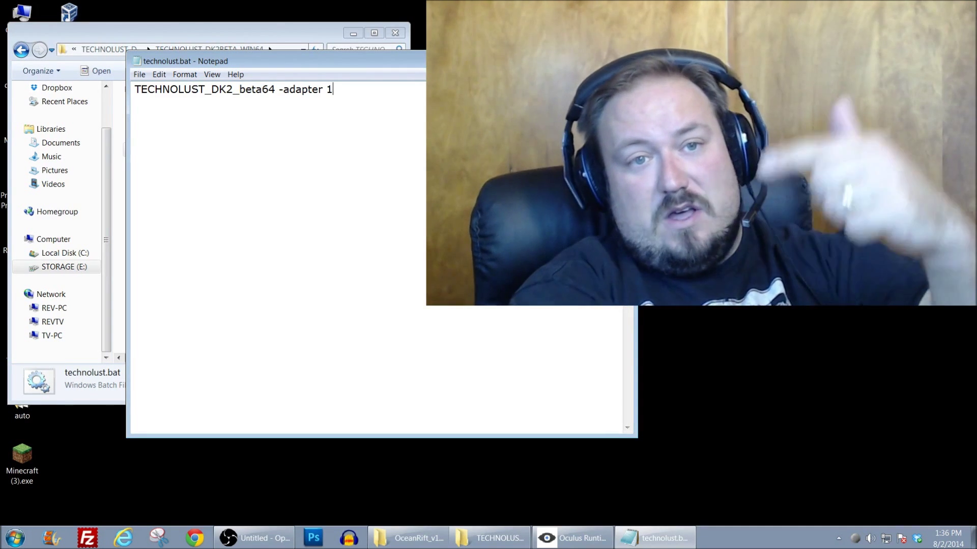
Step: Change the adapter number to 2 and back to 1, then close Notepad
{"action": "key", "text": "BackSpace"}
{"action": "type", "text": "2"}
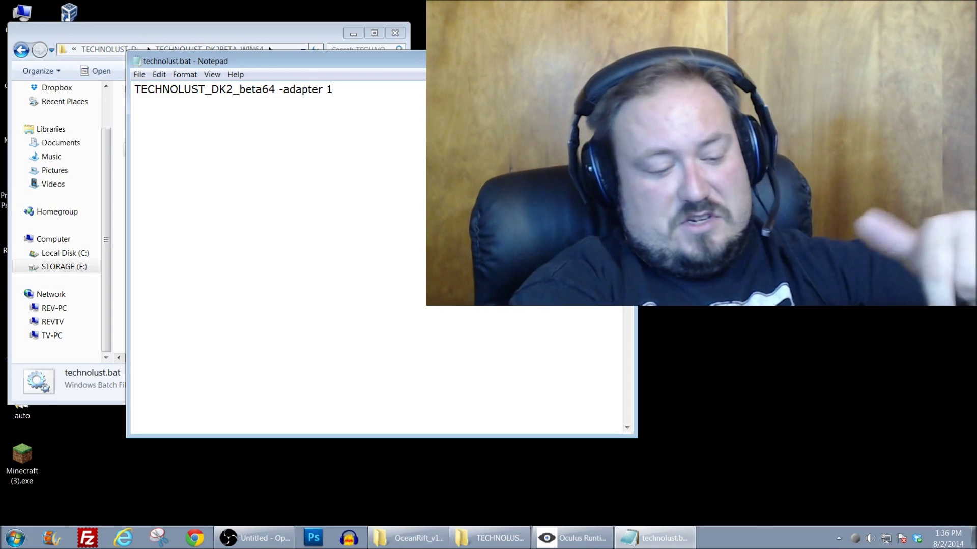
{"action": "key", "text": "BackSpace"}
{"action": "type", "text": "1"}
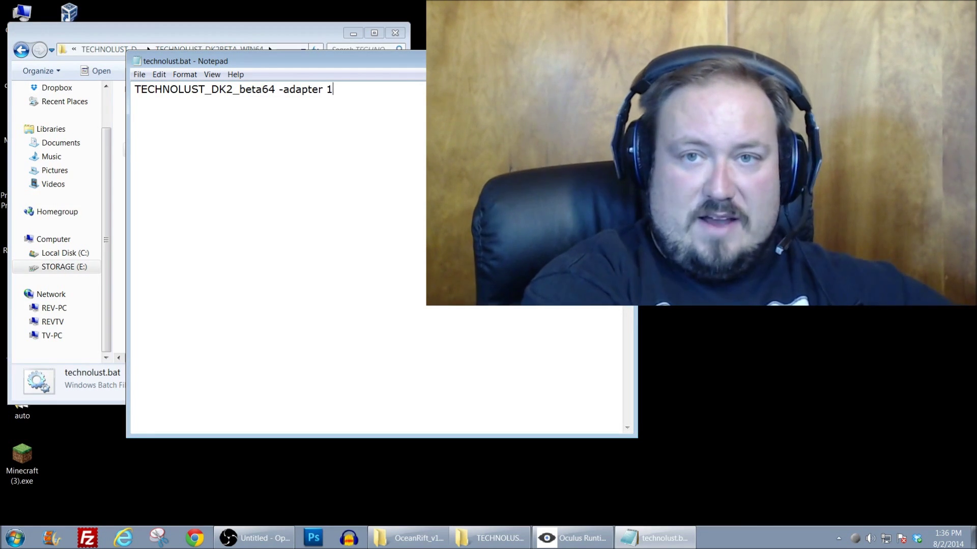
{"action": "key", "text": "alt+F4"}
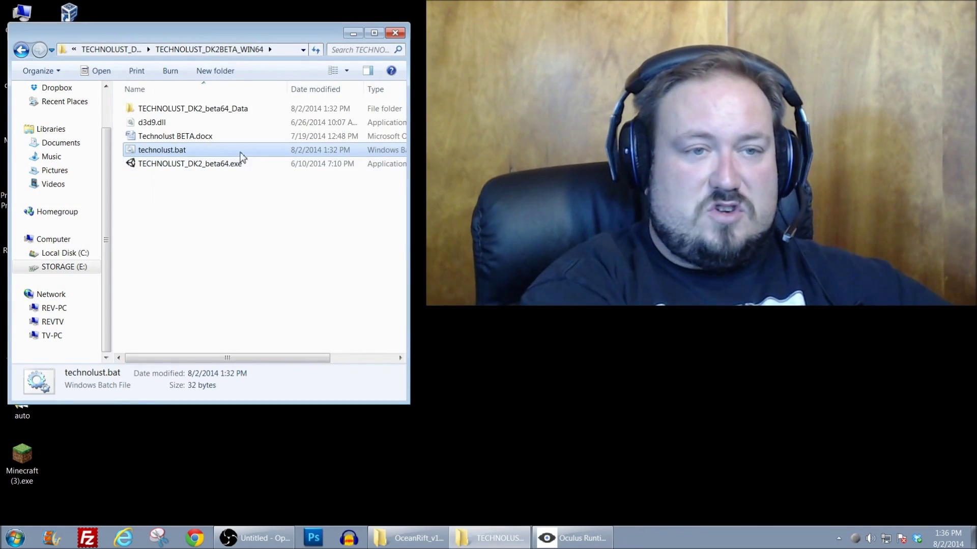
Step: Run technolust.bat, play at 1920 x 1080, and toggle the Rift stats overlay on and off in VR
{"action": "double_click", "coordinate": [165, 150]}
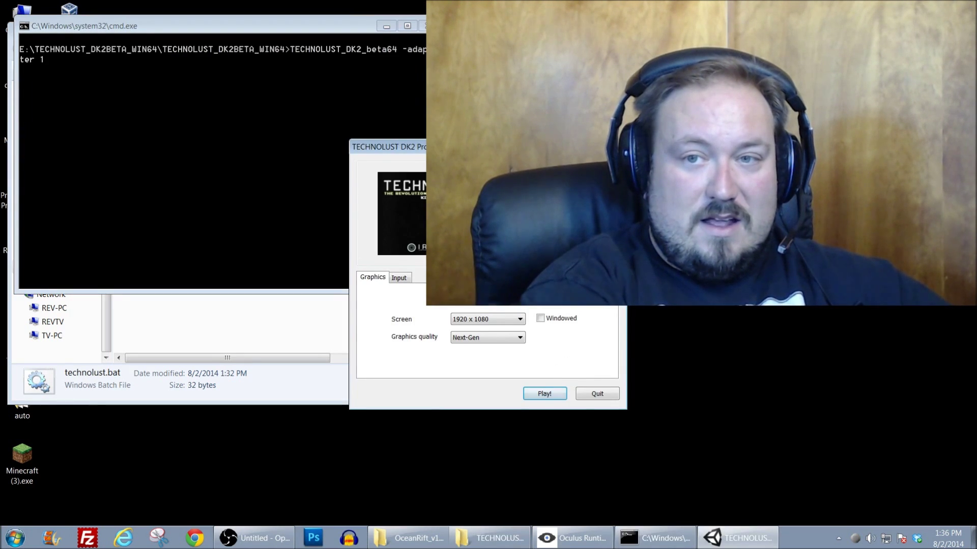
{"action": "left_click_drag", "start_coordinate": [513, 144], "coordinate": [285, 136]}
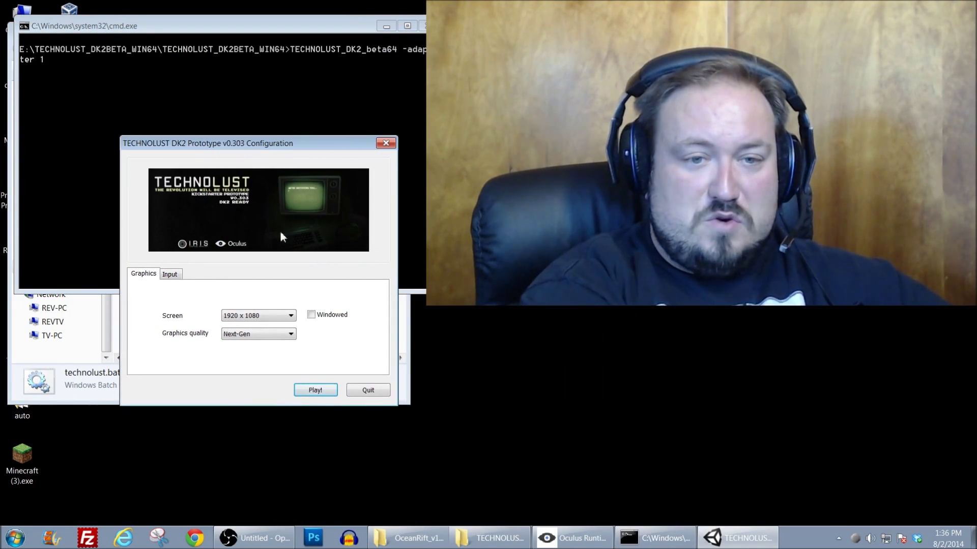
{"action": "left_click", "coordinate": [315, 390]}
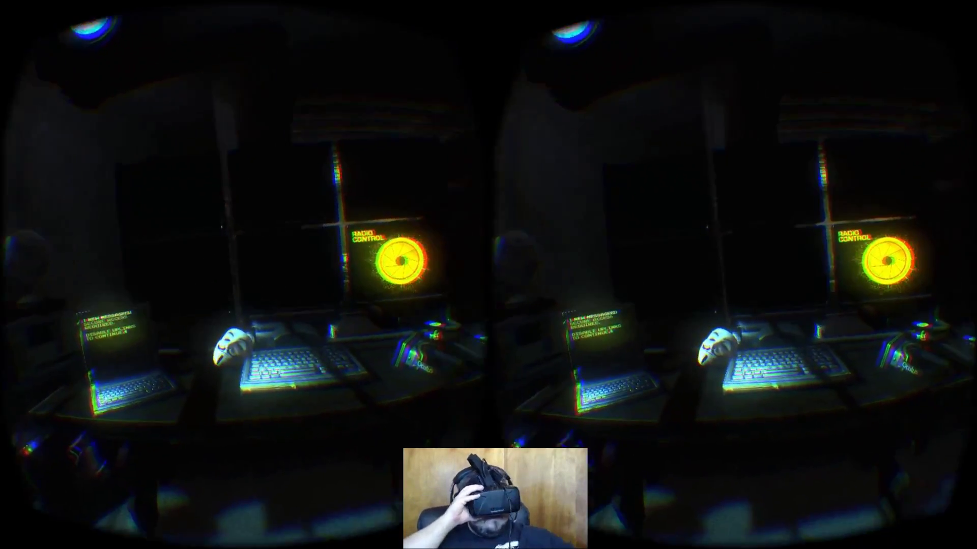
{"action": "key", "text": "space"}
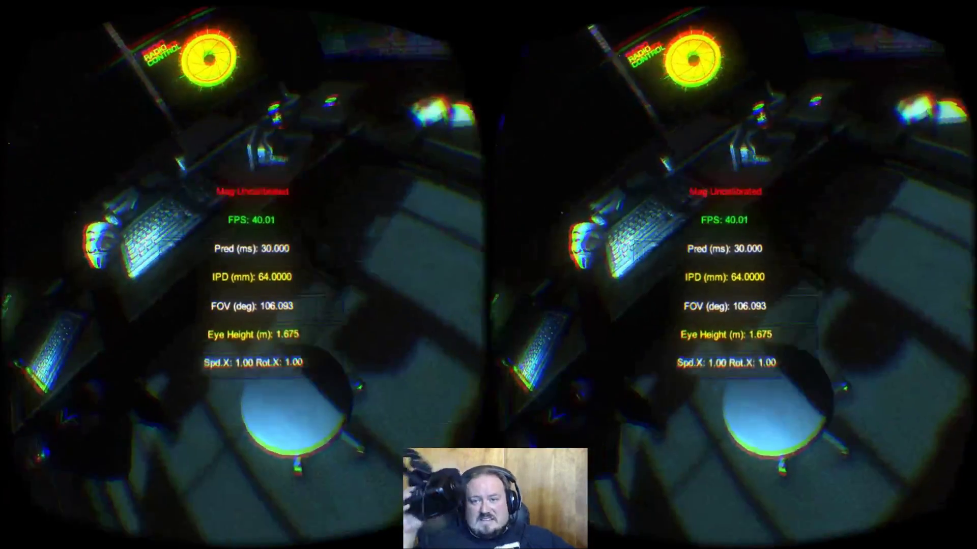
{"action": "key", "text": "space"}
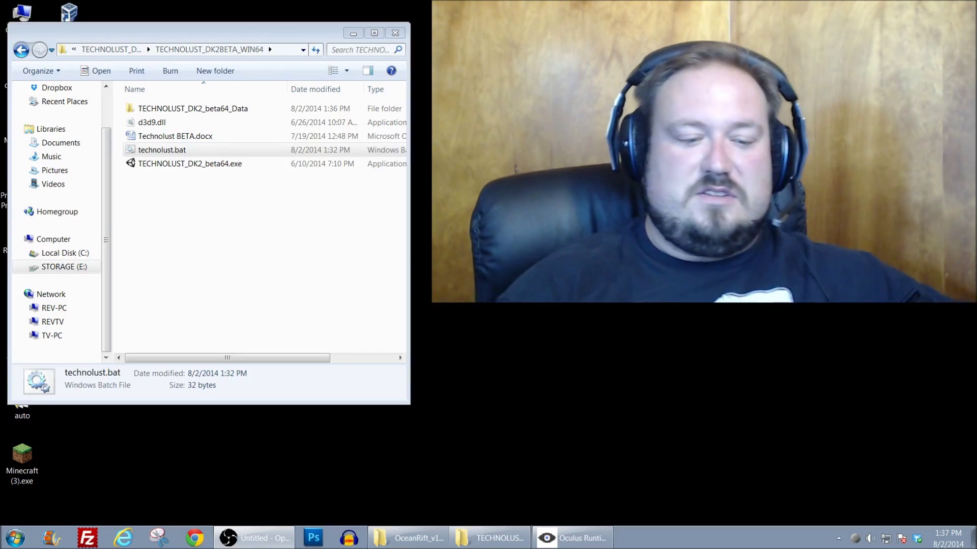
Step: Start the Oculus service in the Runtime Utility, then launch OculusConfigTool from the Start menu
{"action": "left_click", "coordinate": [353, 33]}
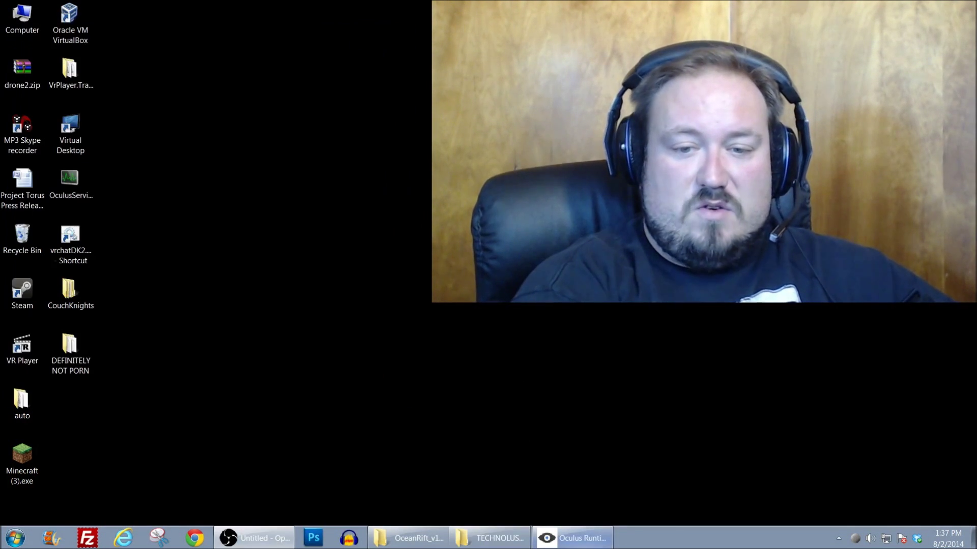
{"action": "left_click", "coordinate": [570, 542]}
{"action": "left_click_drag", "start_coordinate": [363, 101], "coordinate": [253, 96]}
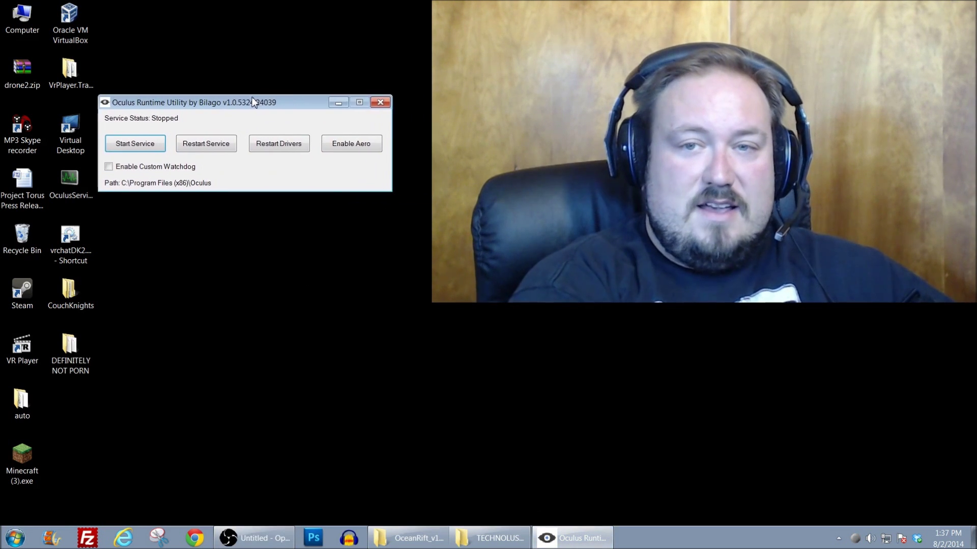
{"action": "left_click", "coordinate": [159, 148]}
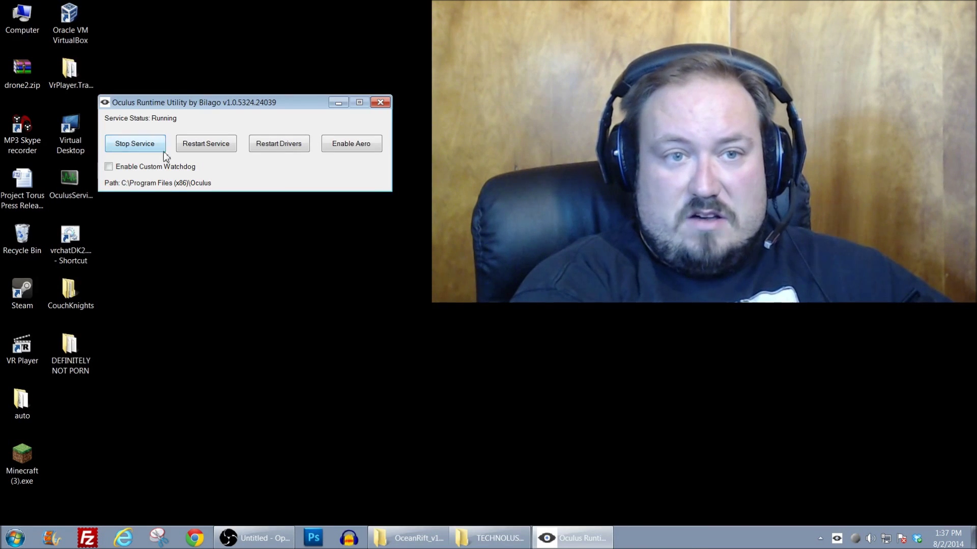
{"action": "left_click", "coordinate": [15, 539]}
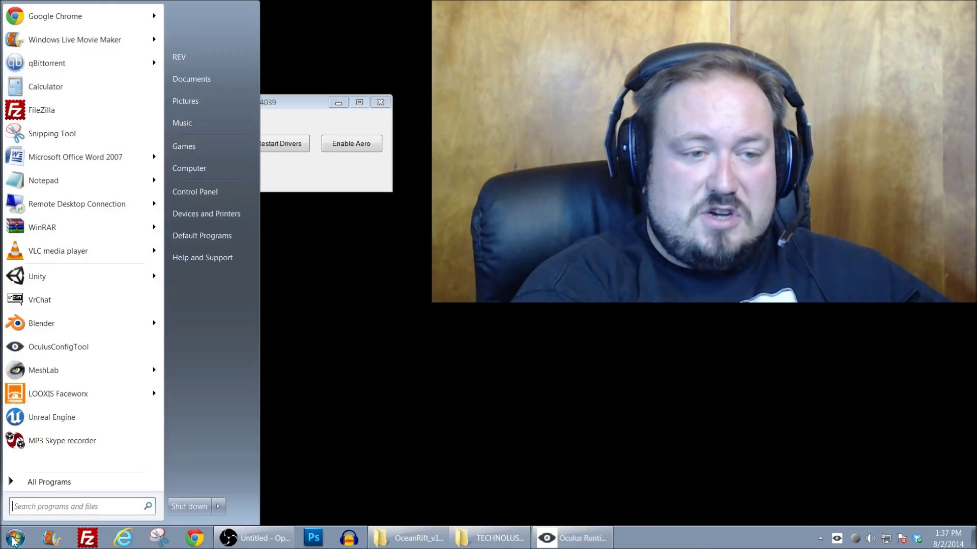
{"action": "left_click", "coordinate": [56, 348]}
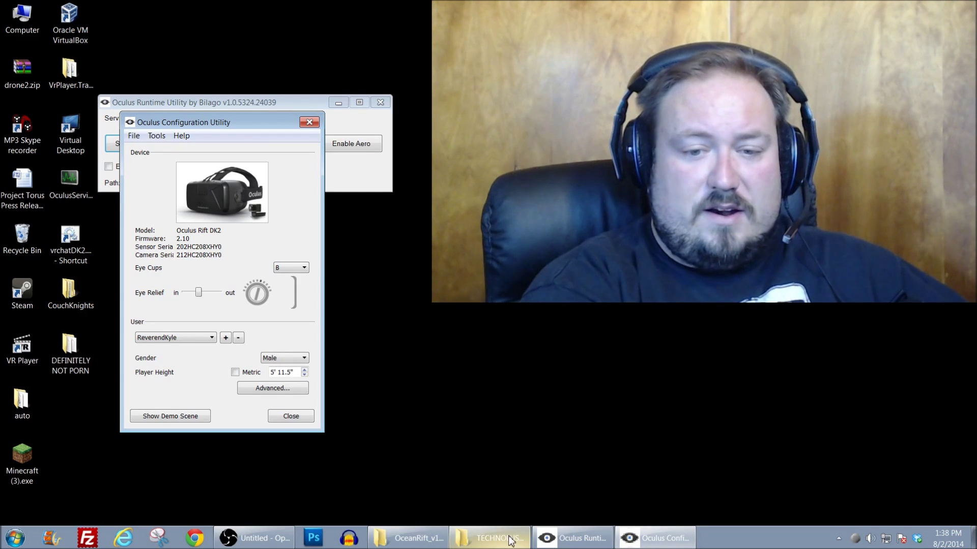
Step: Open OceanRift's start.bat in Notepad, highlight the -force-d3d11 flag, and close it unchanged
{"action": "left_click", "coordinate": [409, 538]}
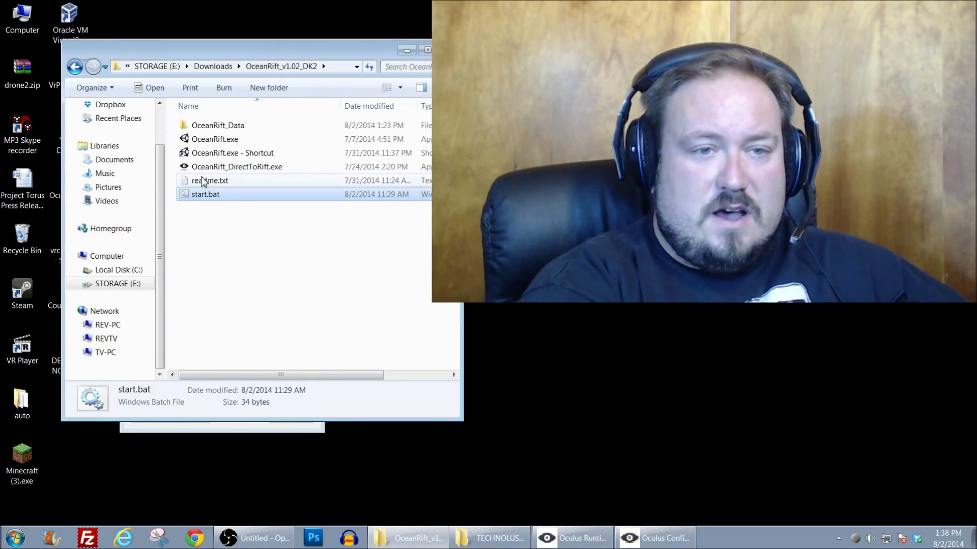
{"action": "right_click", "coordinate": [211, 198]}
{"action": "left_click", "coordinate": [236, 215]}
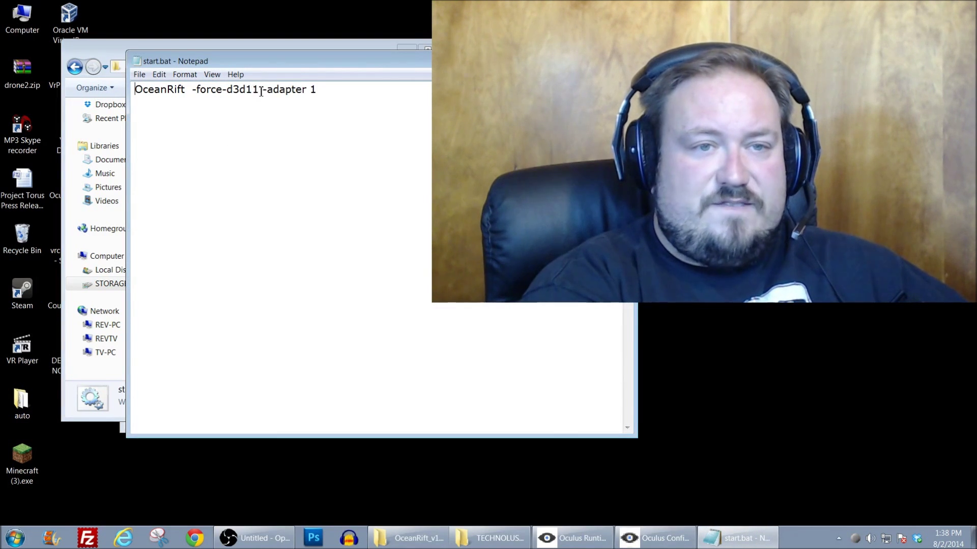
{"action": "left_click_drag", "start_coordinate": [260, 90], "coordinate": [227, 92]}
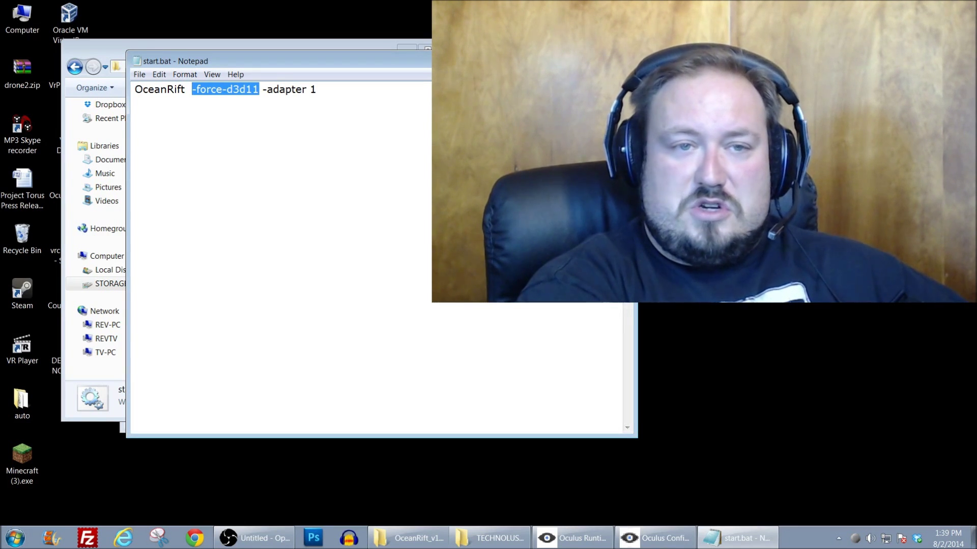
{"action": "key", "text": "alt+F4"}
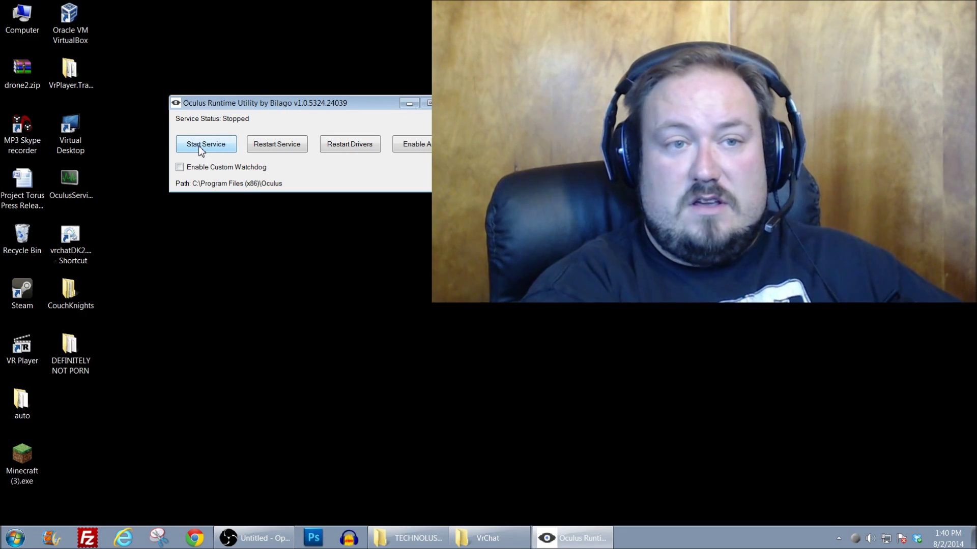
Step: Confirm vrchatDK2.bat contains 'vrchat -adapter 1' in Notepad, then run the batch file
{"action": "left_click", "coordinate": [511, 542]}
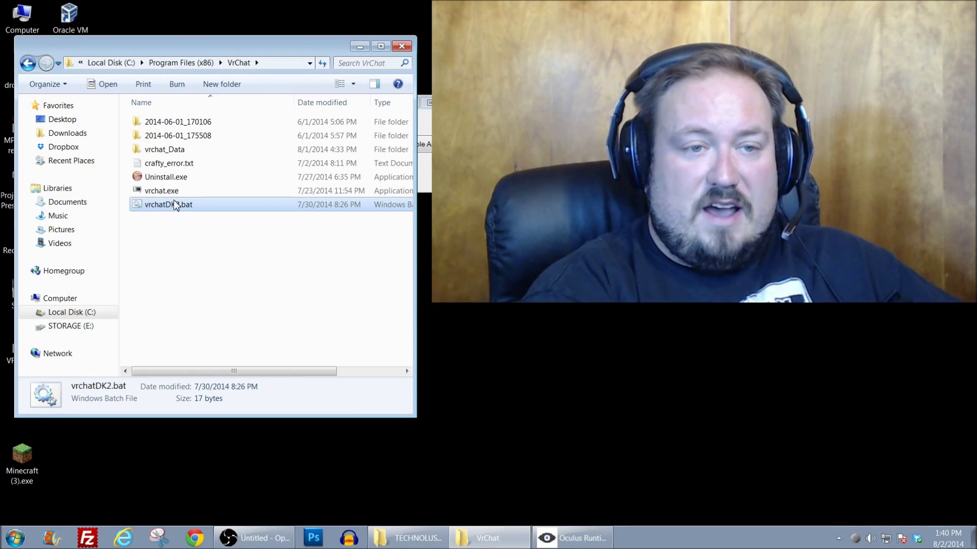
{"action": "right_click", "coordinate": [173, 204]}
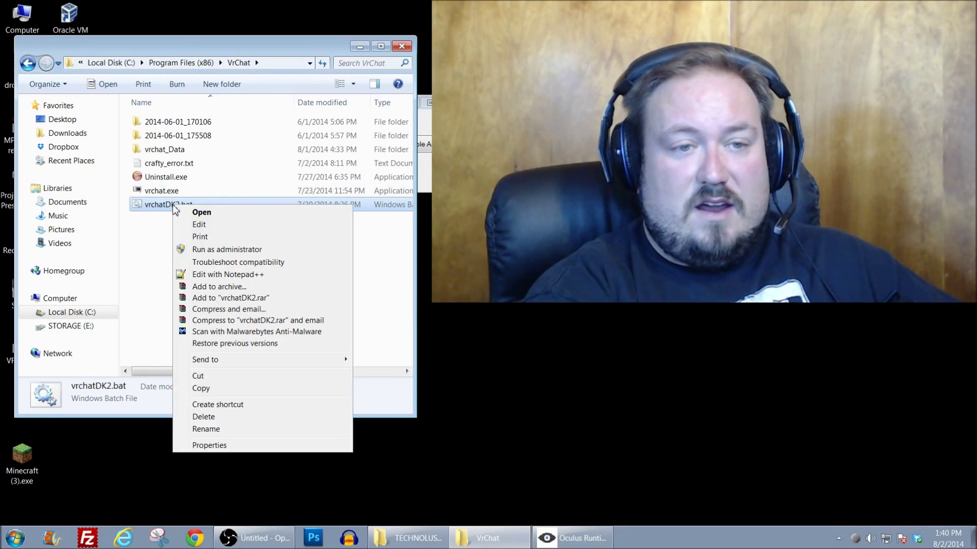
{"action": "left_click", "coordinate": [210, 225]}
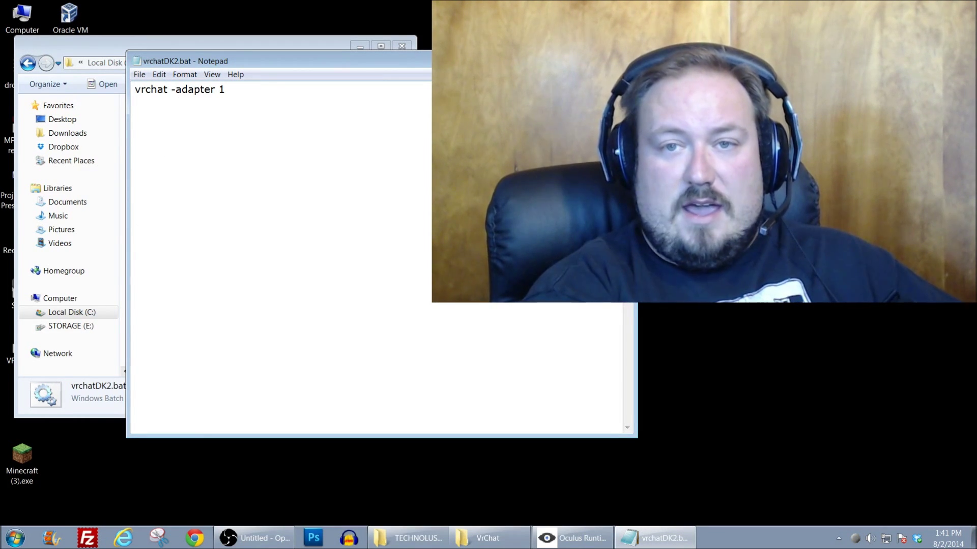
{"action": "key", "text": "alt+F4"}
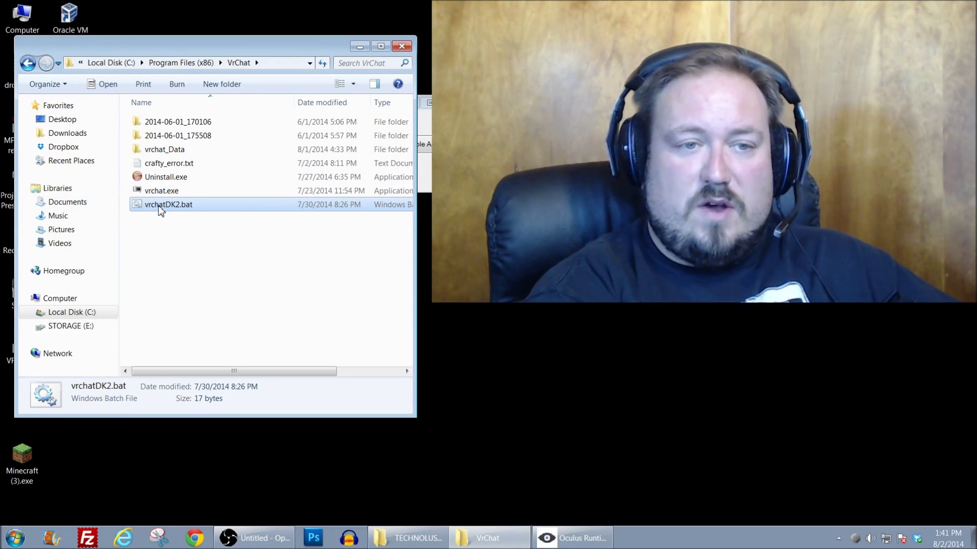
{"action": "double_click", "coordinate": [158, 206]}
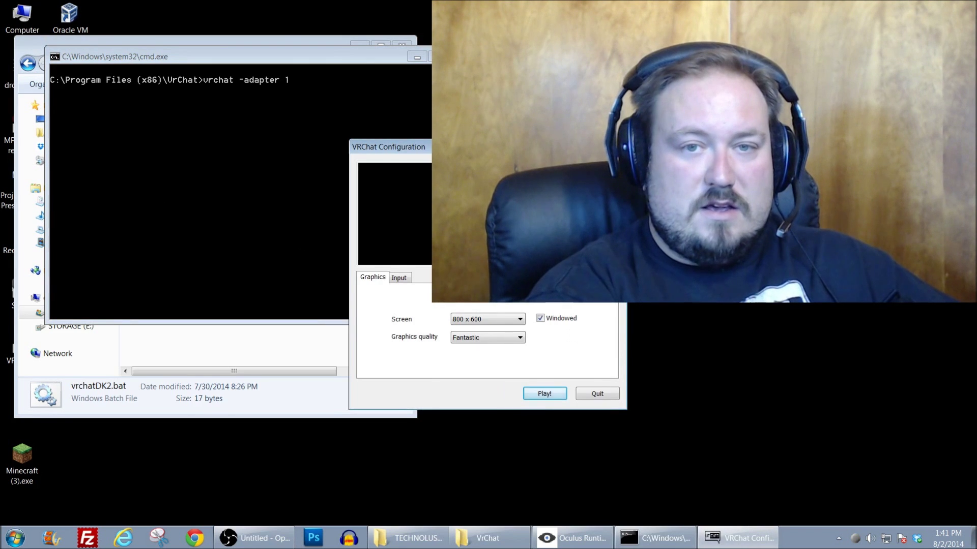
Step: Start VRChat at 1920 x 1080 with Windowed unchecked from its configuration dialog
{"action": "left_click_drag", "start_coordinate": [512, 152], "coordinate": [277, 153]}
{"action": "left_click", "coordinate": [261, 322]}
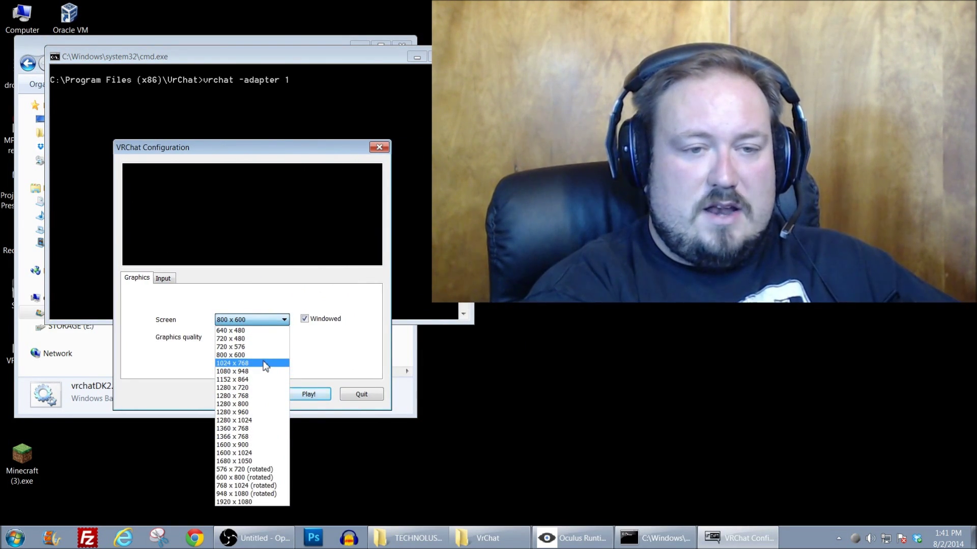
{"action": "left_click", "coordinate": [280, 502]}
{"action": "left_click", "coordinate": [305, 319]}
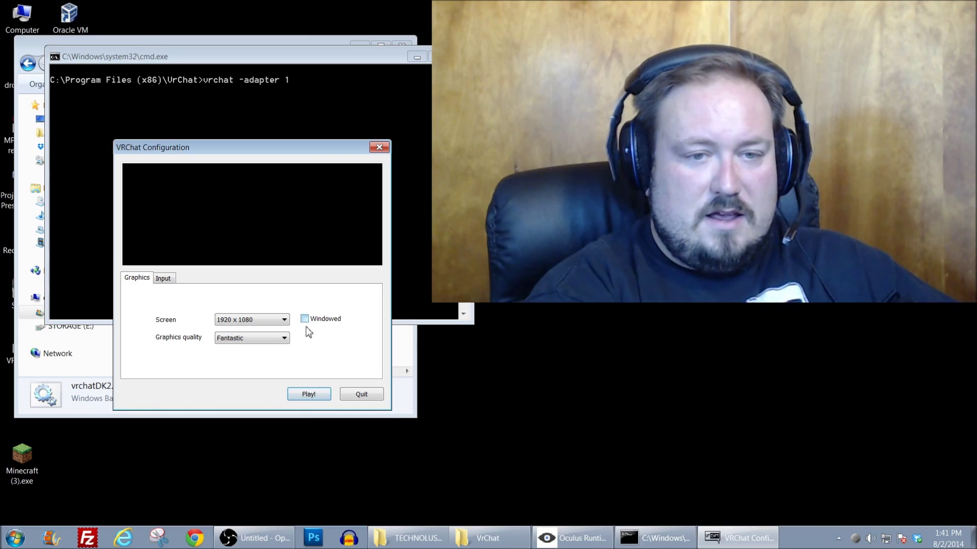
{"action": "left_click", "coordinate": [308, 394]}
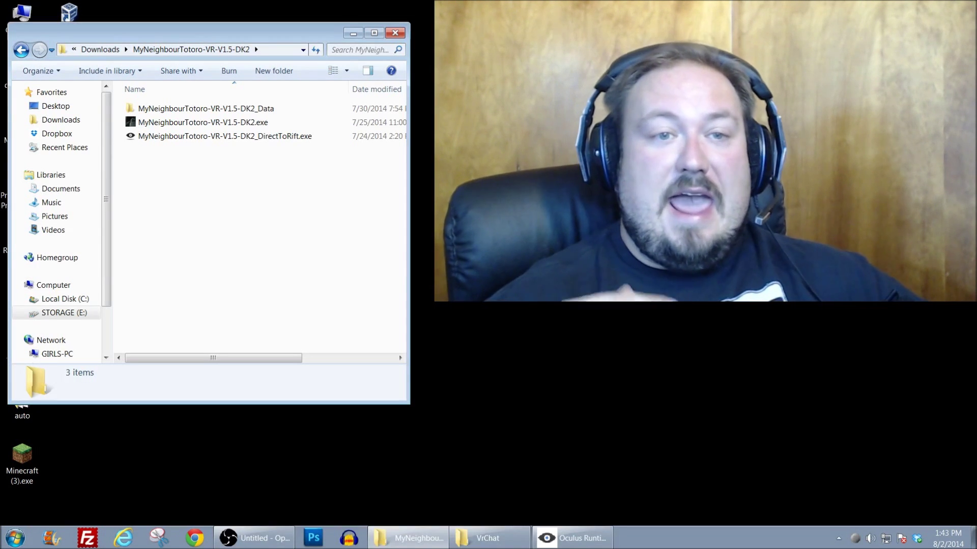
{"action": "left_click", "coordinate": [195, 137]}
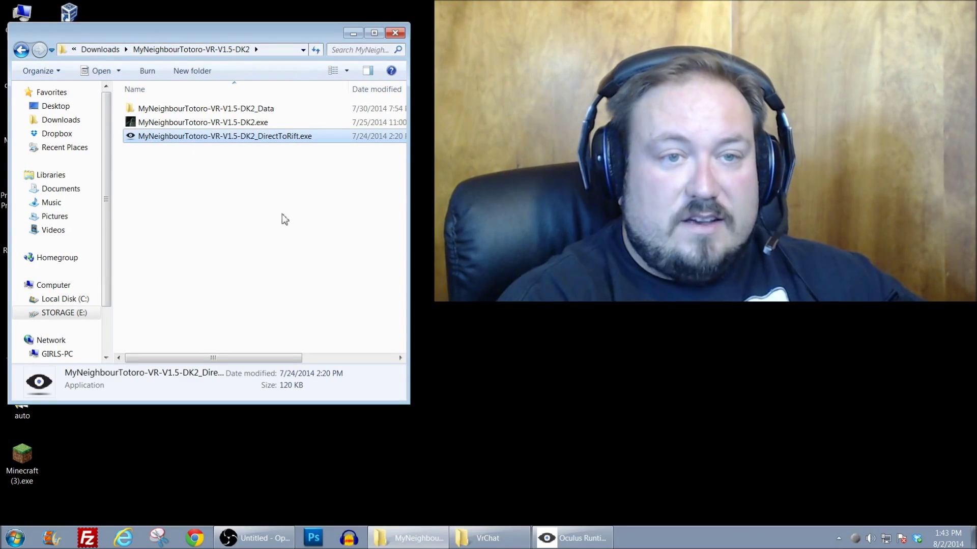